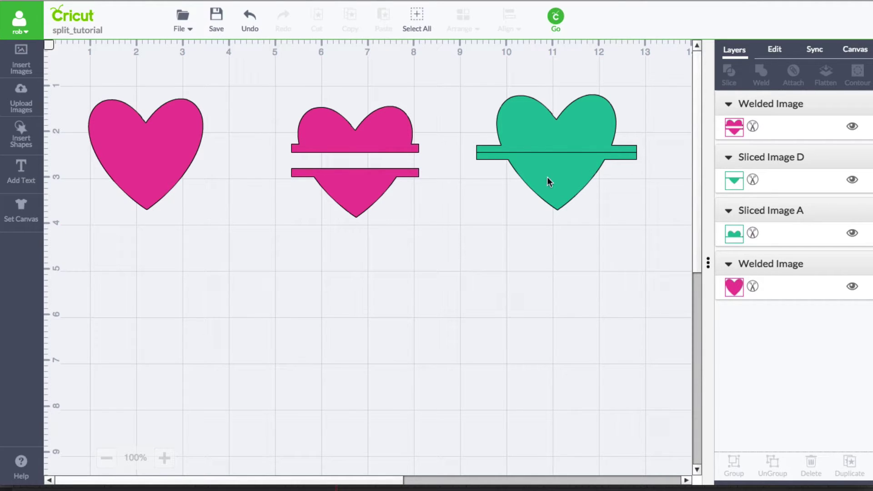
- Pull the green heart's bottom half down and stack the whole pink heart onto the split pink heart
drag(557, 188, 555, 218)
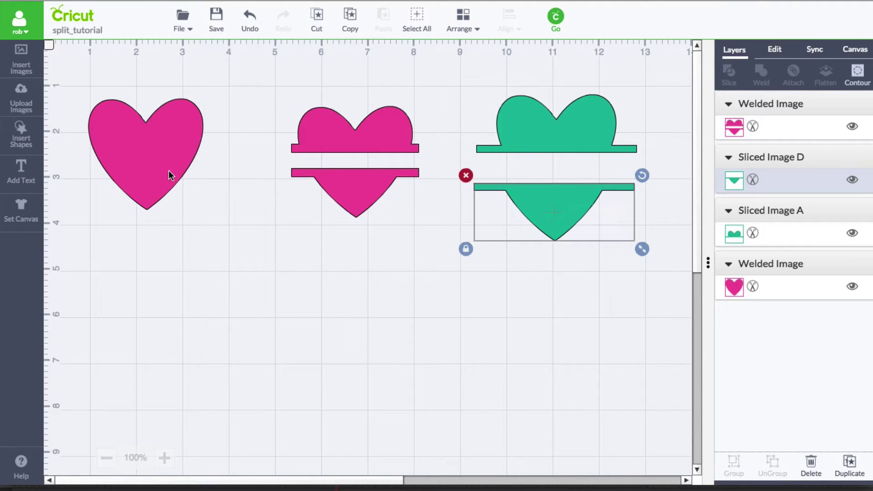
drag(160, 166, 565, 164)
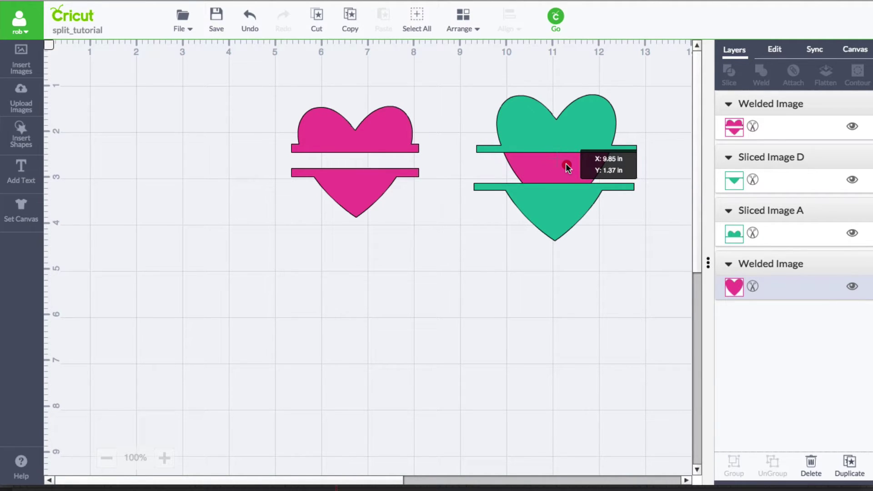
drag(565, 165, 365, 167)
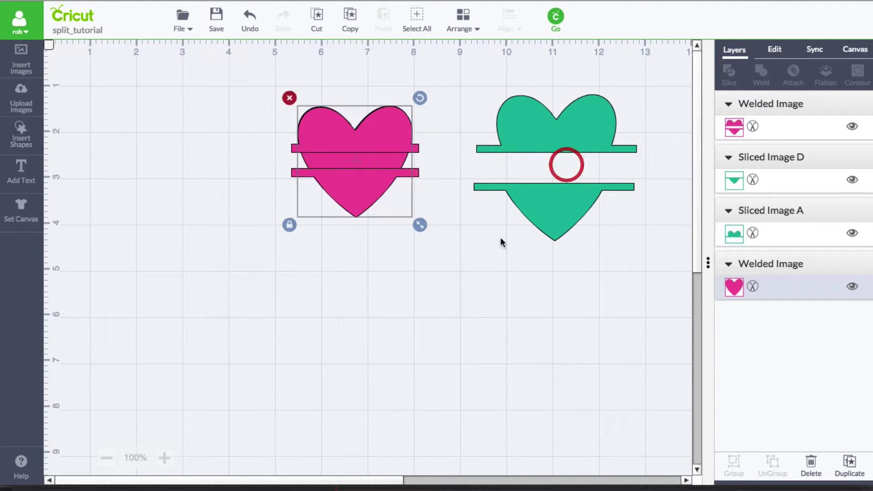
- Recolour the whole heart black, settle the split heart in place, and move the black heart left
click(734, 286)
click(674, 163)
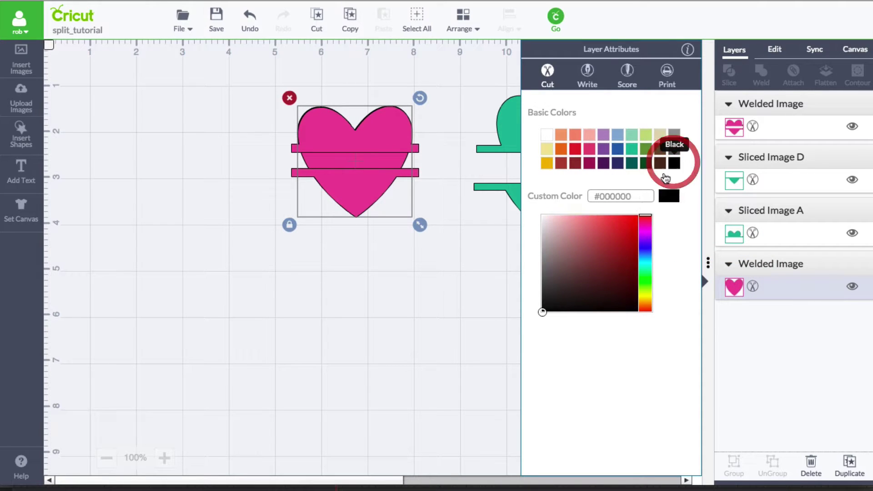
click(446, 369)
drag(392, 160, 374, 163)
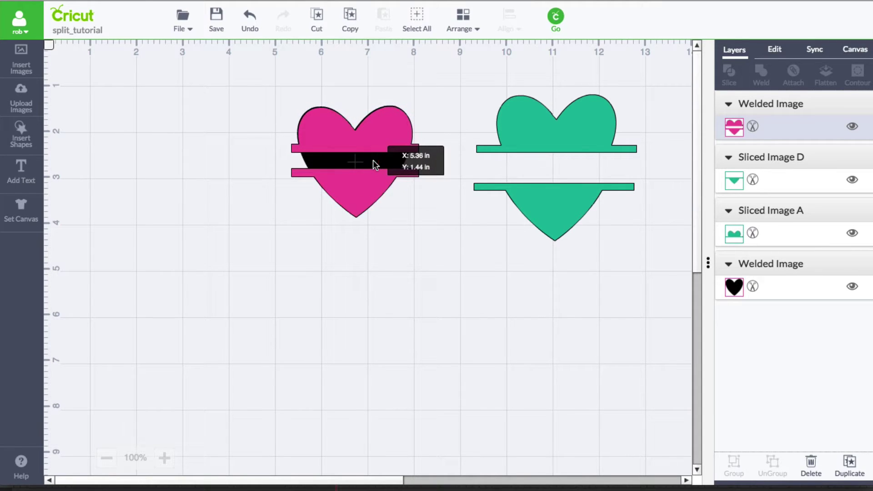
mouse_move(373, 163)
mouse_down()
mouse_move(278, 164)
mouse_move(367, 168)
mouse_up()
click(439, 292)
drag(299, 137, 106, 140)
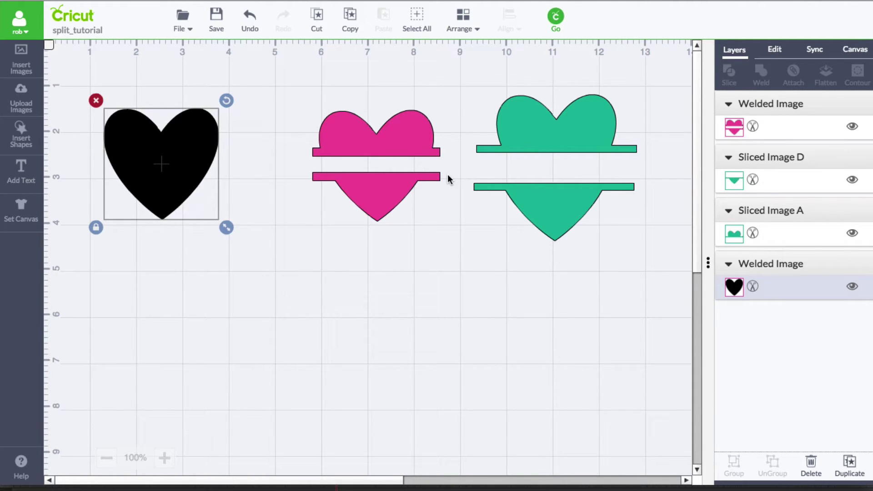
- Recolour the whole heart rose pink (#e54b75) and nudge it slightly right and up
click(733, 286)
click(589, 148)
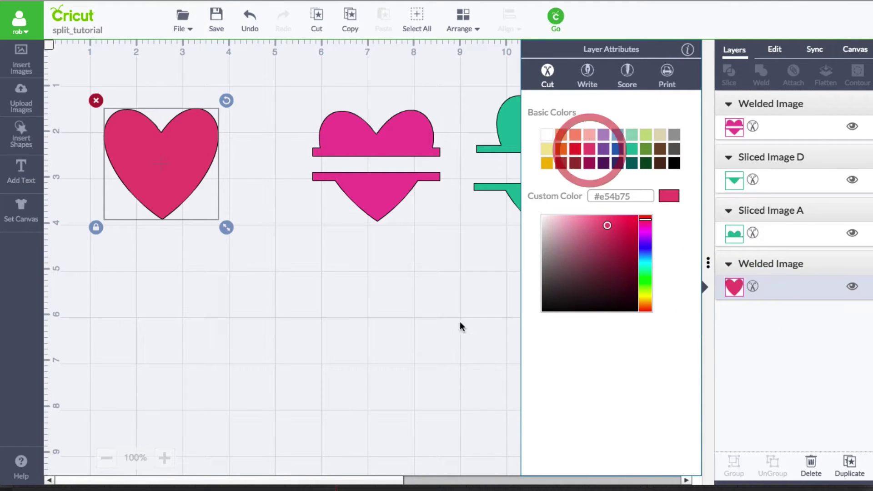
click(448, 329)
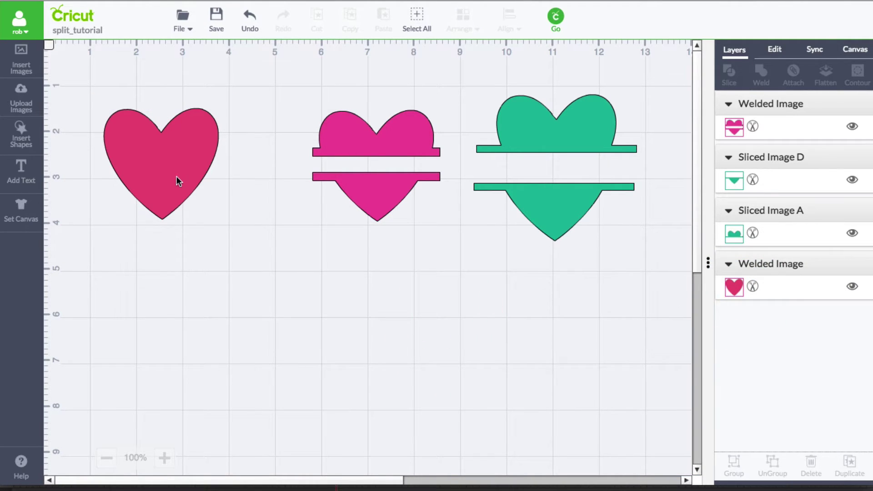
mouse_move(187, 159)
mouse_down()
mouse_move(196, 178)
mouse_move(198, 157)
mouse_up()
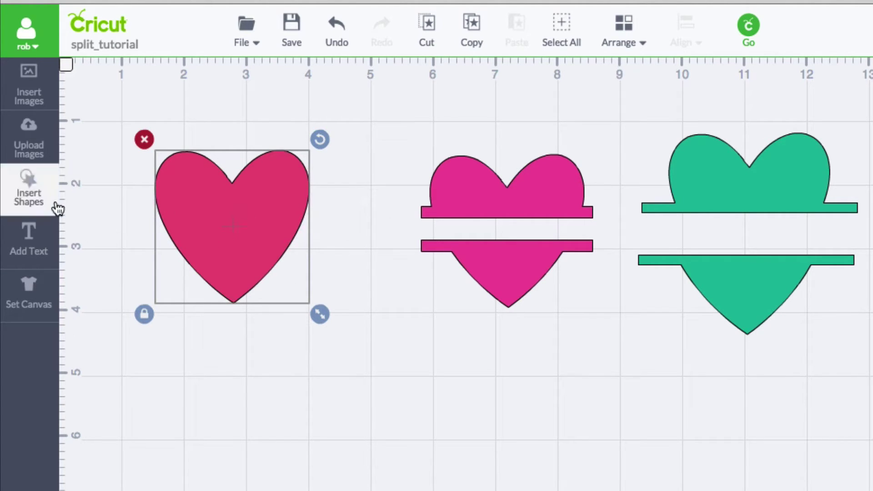
- Insert an unlocked square, stretch it into a 3.41 × 0.71 in bar, and lay it over the heart
click(40, 199)
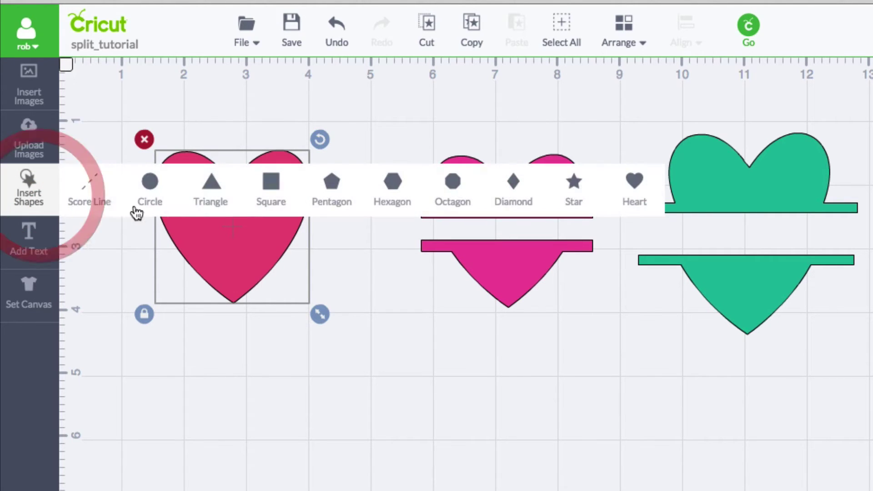
click(274, 184)
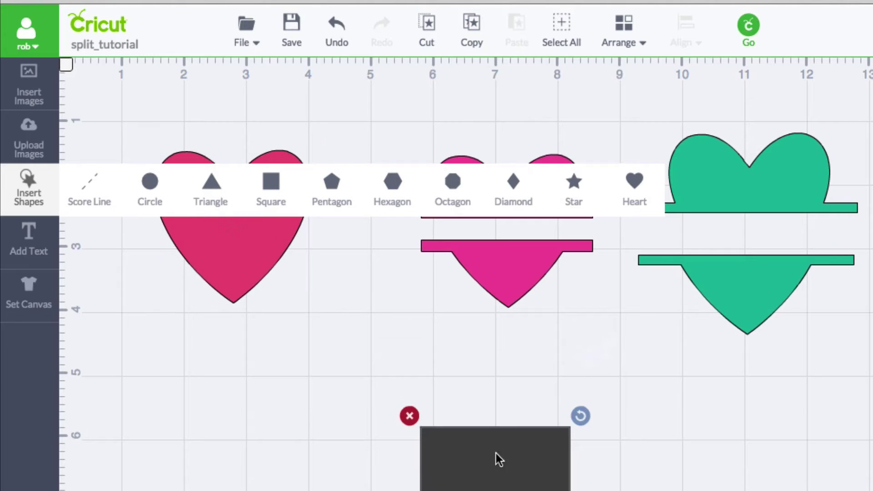
drag(525, 479, 344, 431)
drag(303, 465, 335, 364)
click(248, 436)
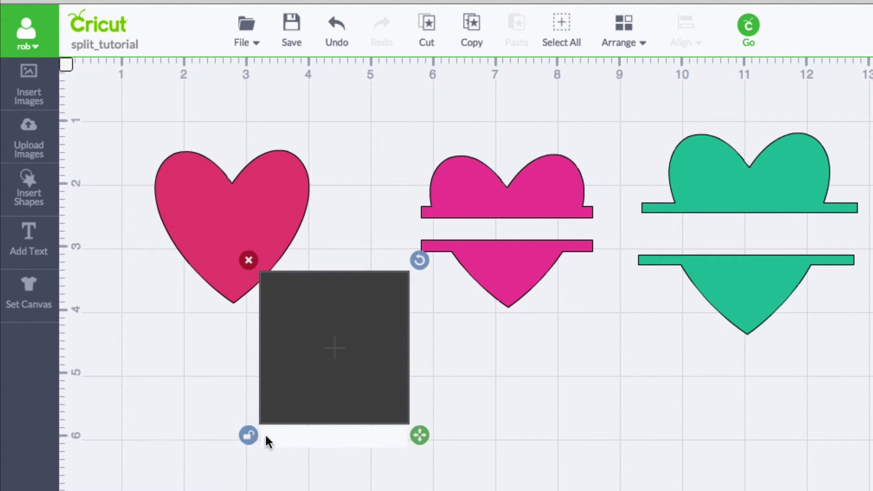
drag(422, 436, 493, 322)
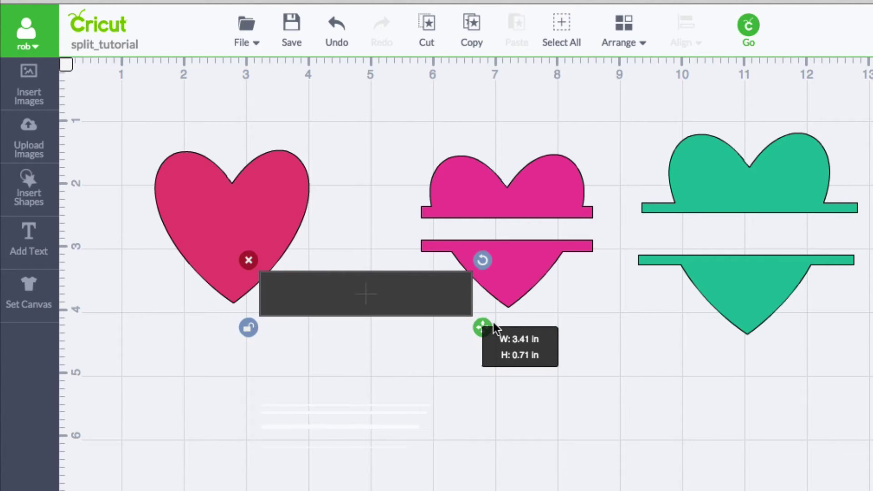
drag(416, 291, 273, 223)
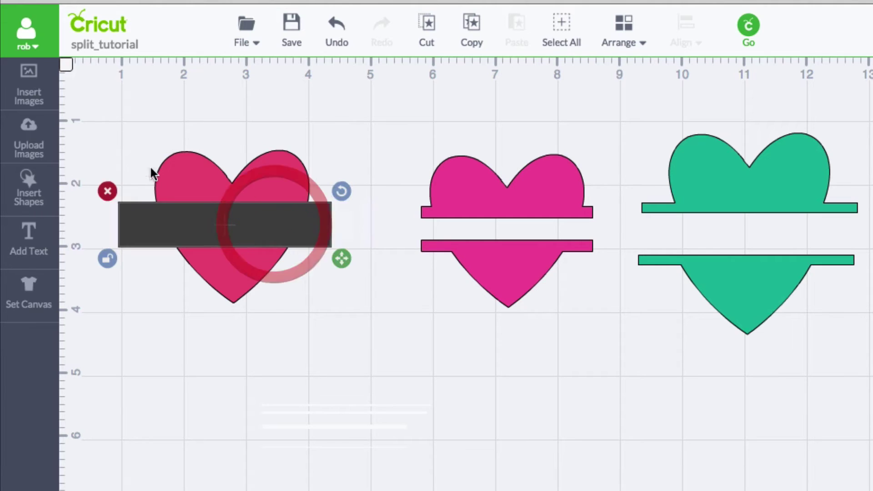
- Select the bar and rose heart together and centre them with Align > Center
drag(93, 107, 366, 325)
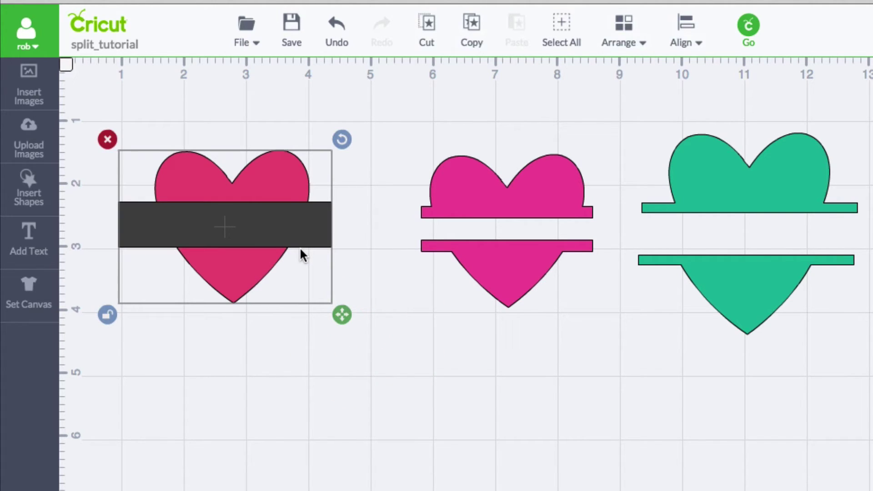
click(689, 50)
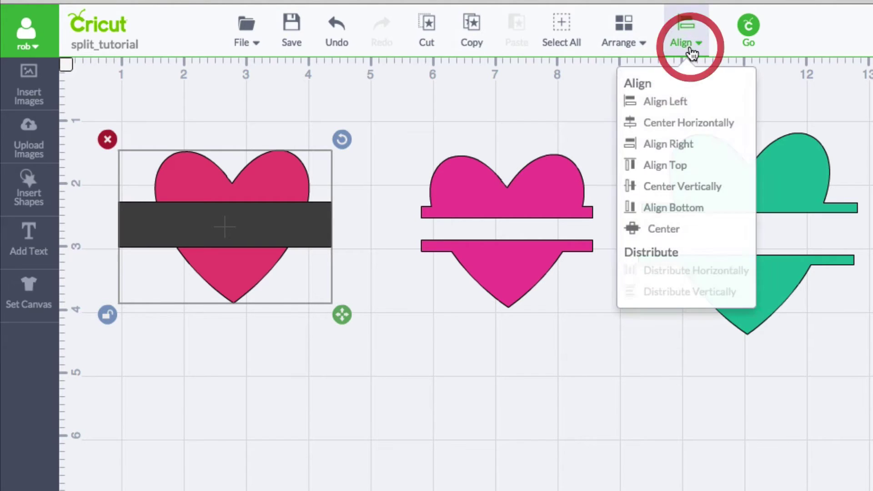
click(672, 234)
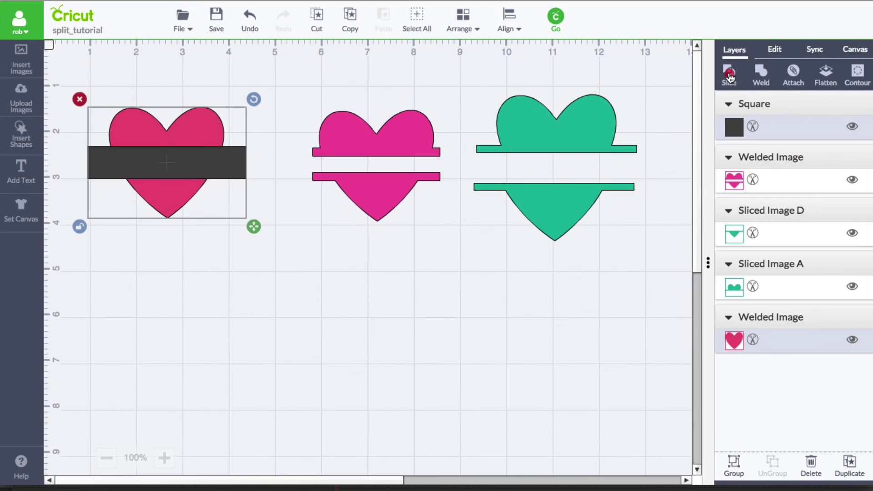
- Slice the rose heart with the bar, then delete the leftover bar and both middle band pieces
click(728, 72)
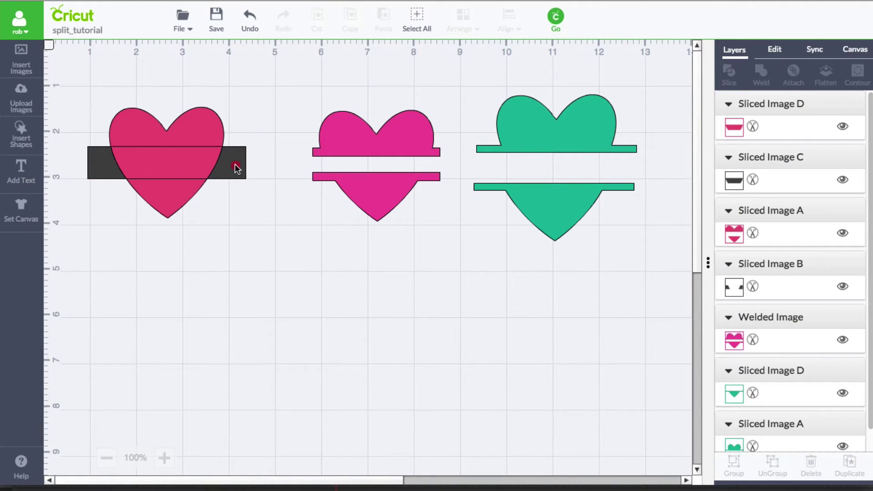
drag(236, 168, 350, 382)
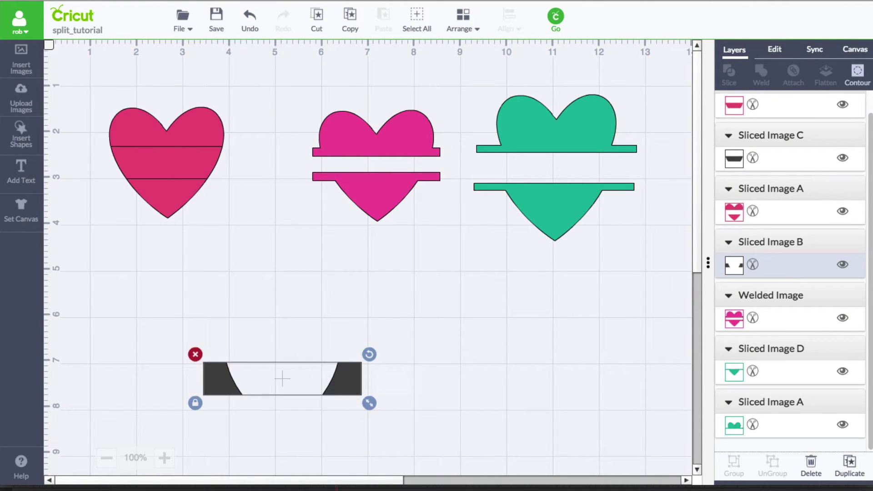
key(Delete)
click(209, 163)
drag(208, 163, 282, 312)
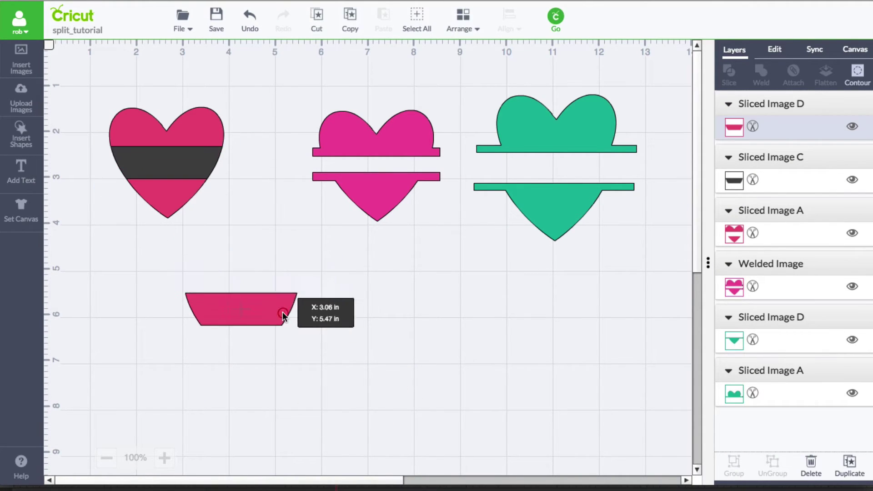
key(Delete)
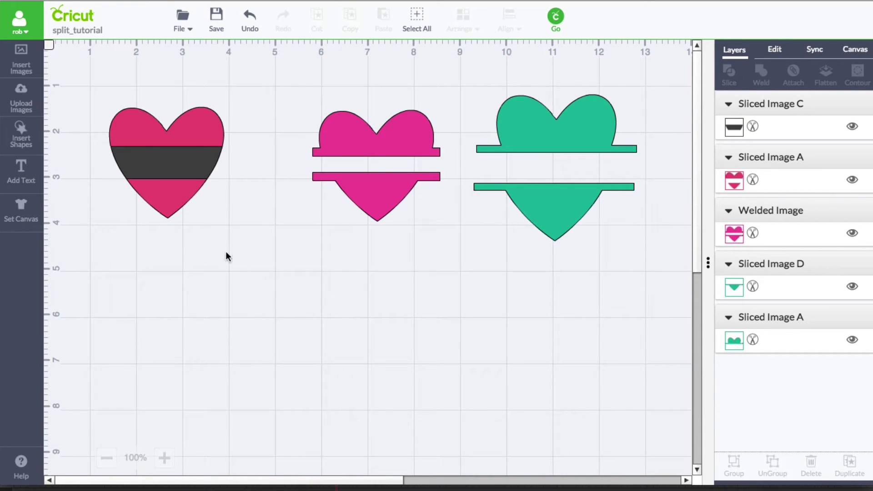
drag(193, 164, 270, 288)
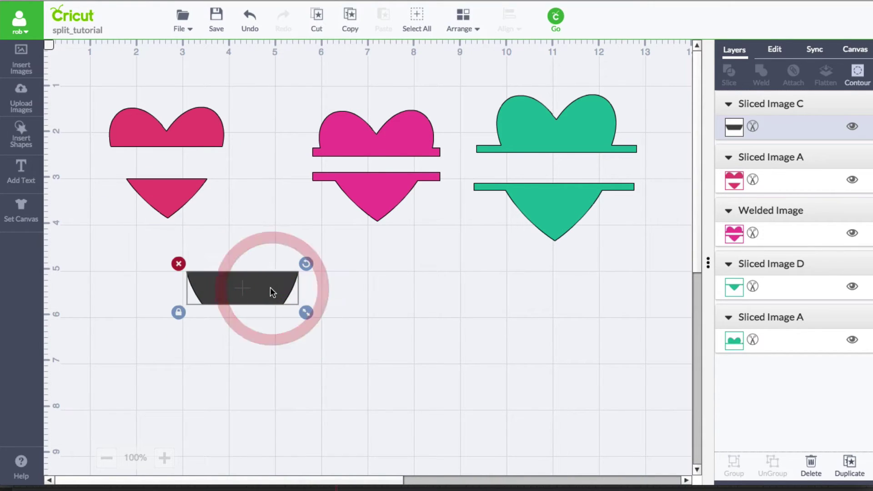
key(Delete)
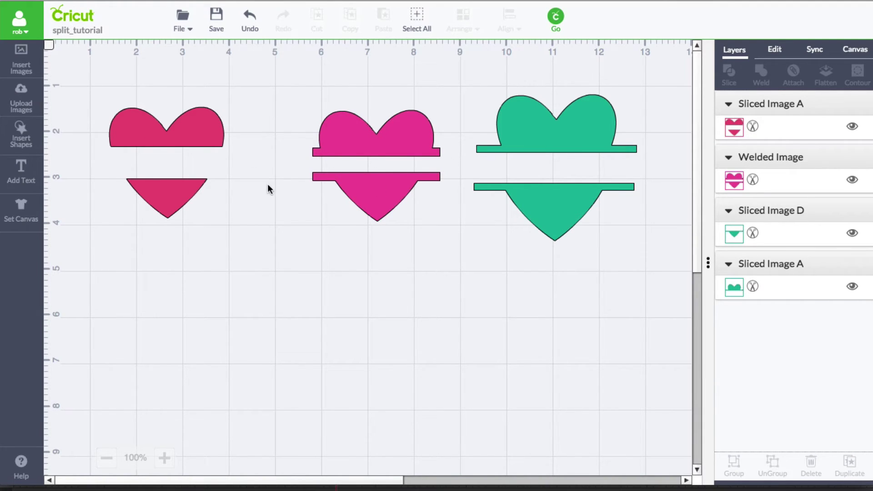
- Add a 0.2 in tall, 2.82 in wide dark bar beneath the left heart's top half
click(33, 149)
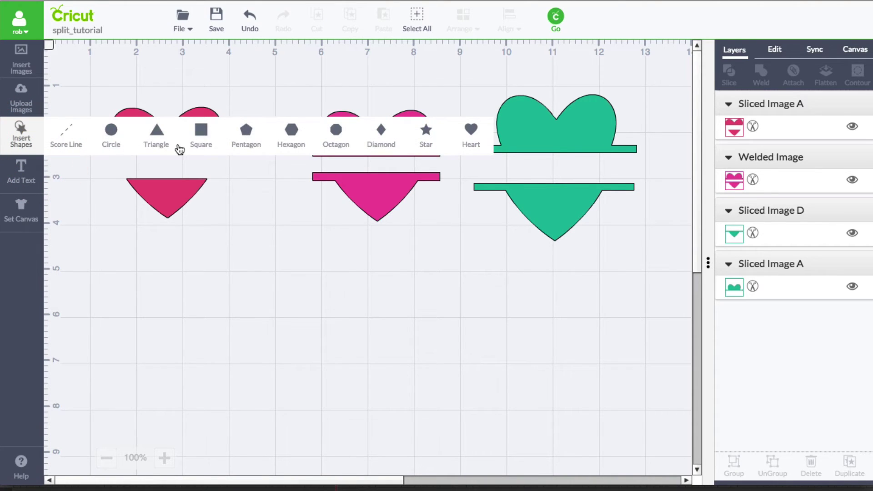
click(200, 132)
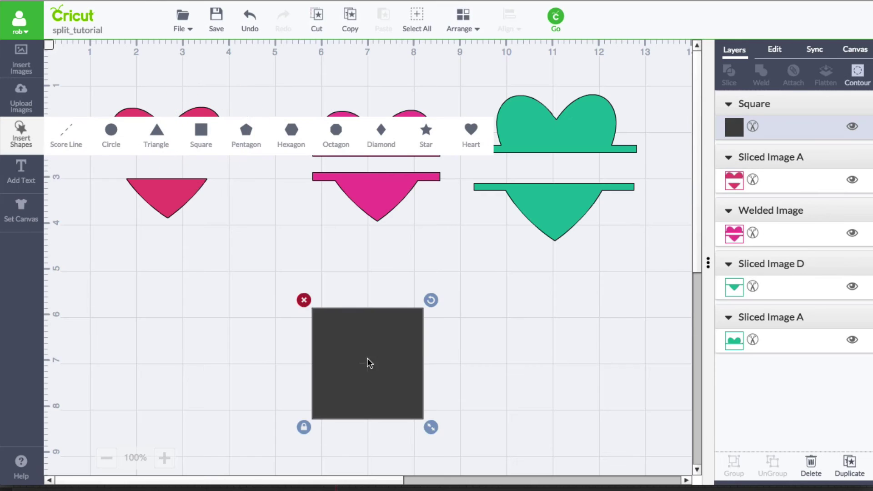
drag(367, 363, 230, 296)
click(168, 364)
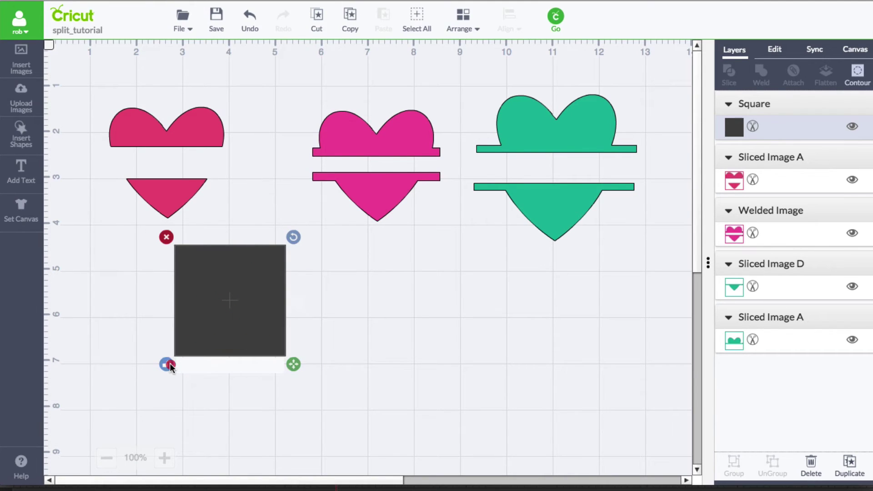
drag(292, 364, 165, 146)
drag(230, 163, 248, 161)
click(275, 240)
click(259, 353)
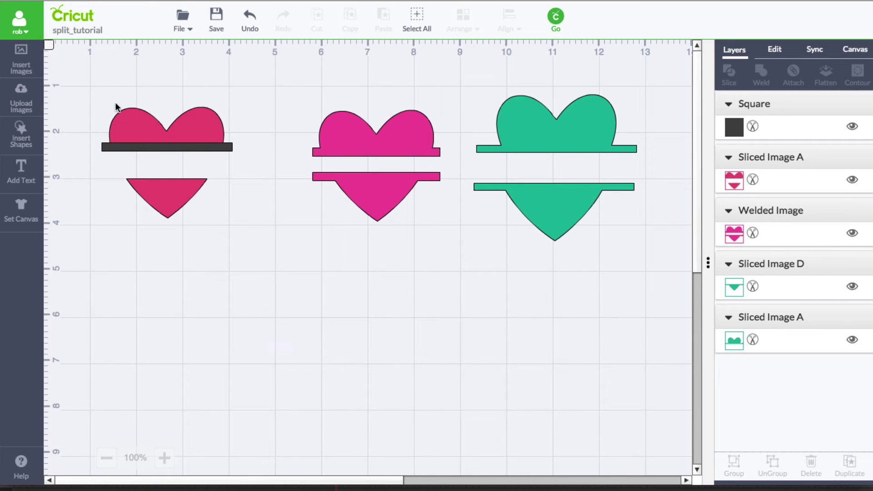
drag(89, 90, 252, 276)
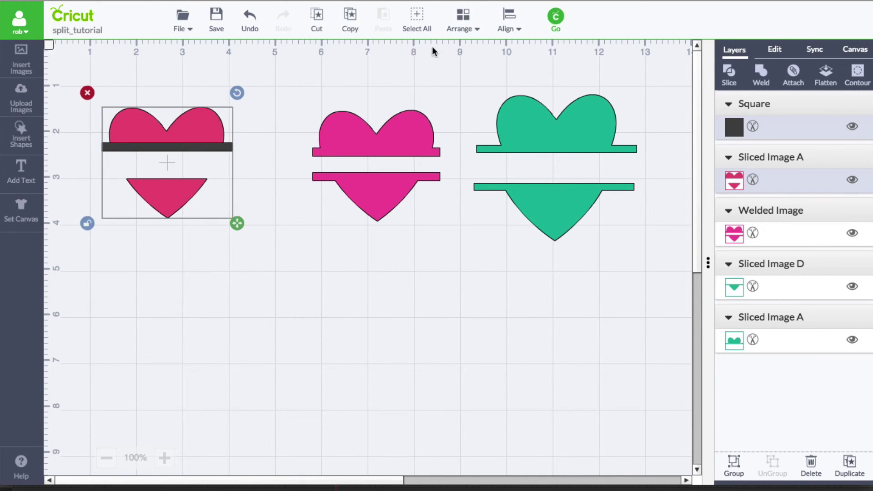
- Center the dark bar horizontally on the left heart
click(510, 23)
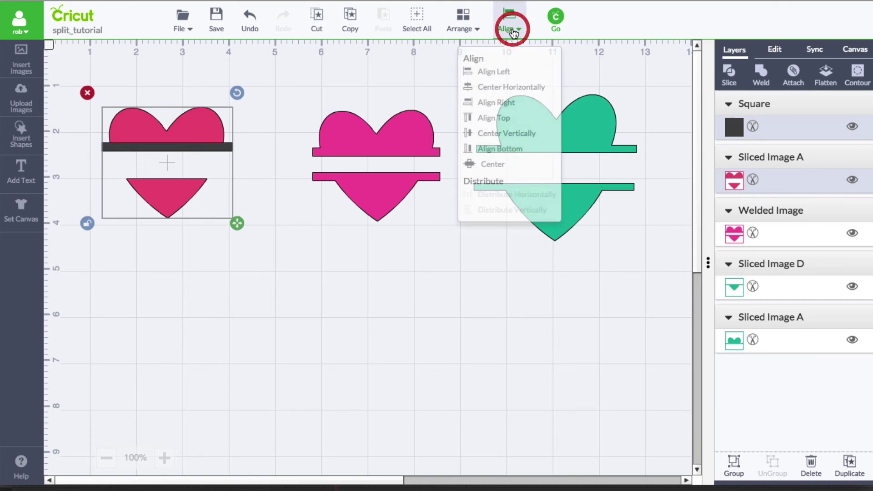
click(512, 87)
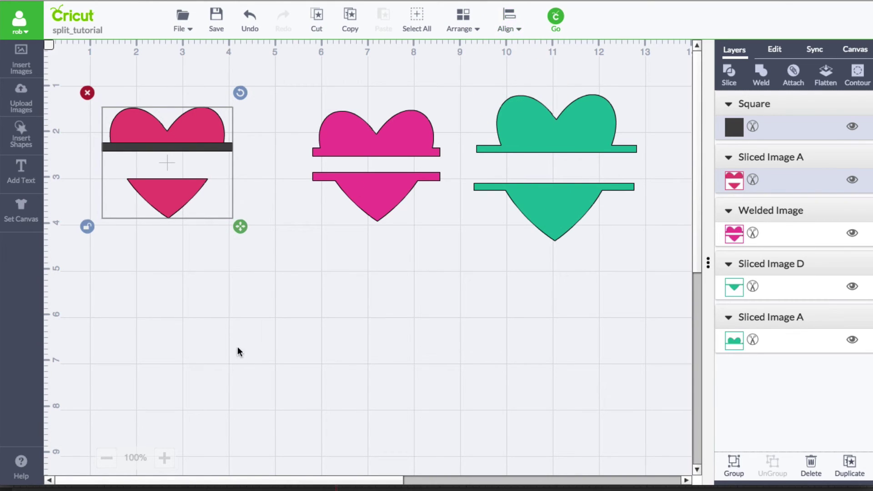
click(255, 307)
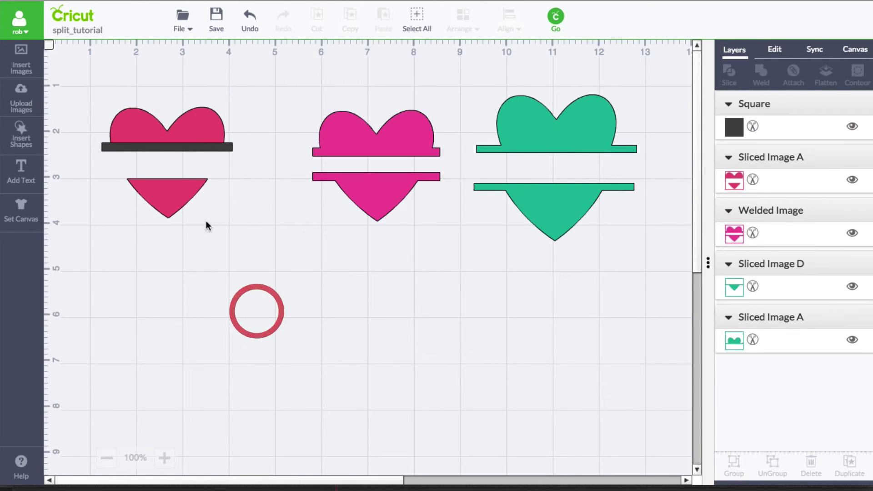
- Duplicate the bar onto the bottom half's top edge and center both bars horizontally on the heart
click(207, 148)
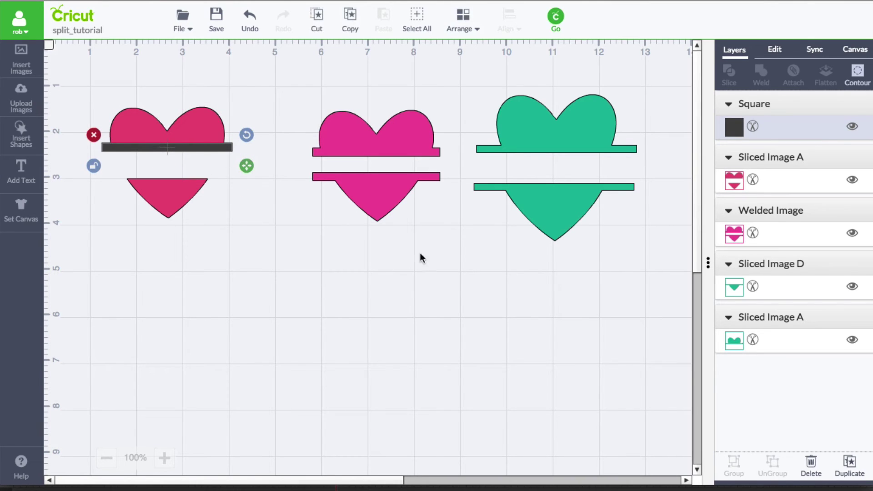
click(856, 466)
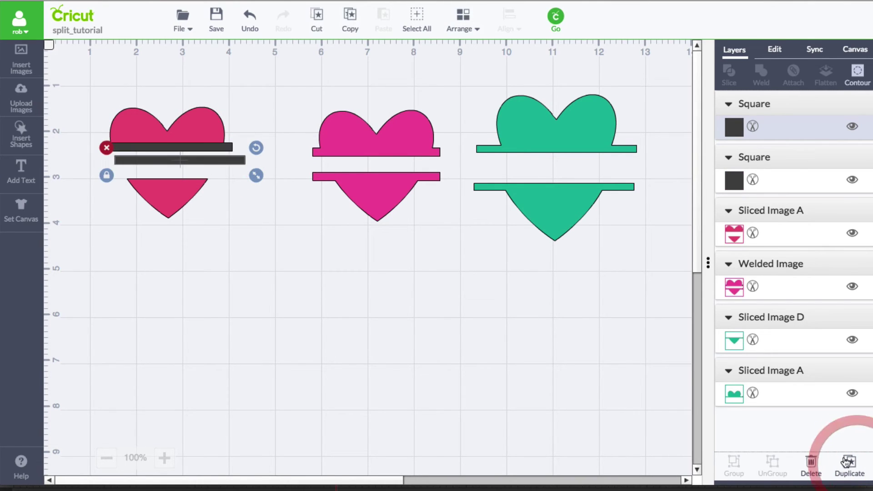
drag(214, 159, 203, 178)
drag(79, 71, 272, 233)
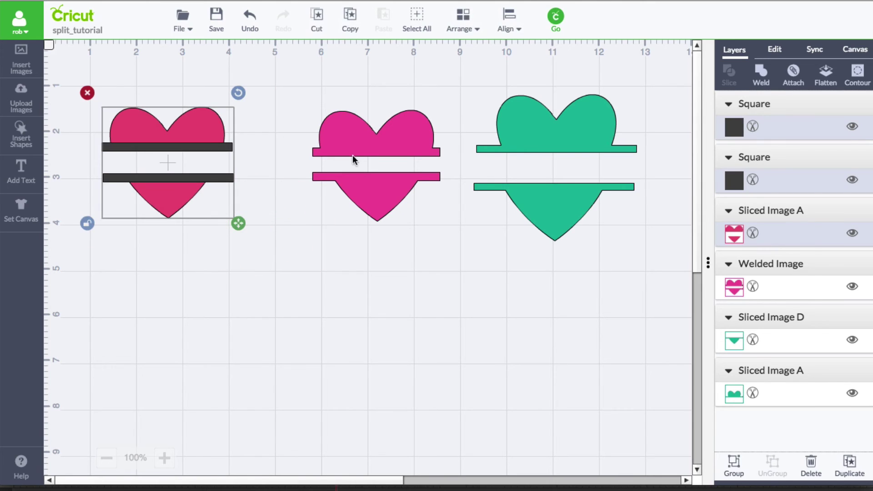
click(517, 32)
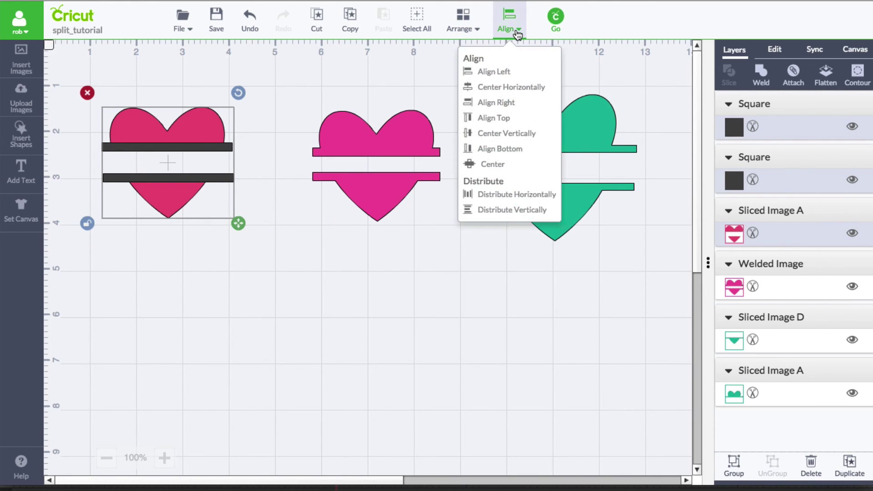
click(513, 88)
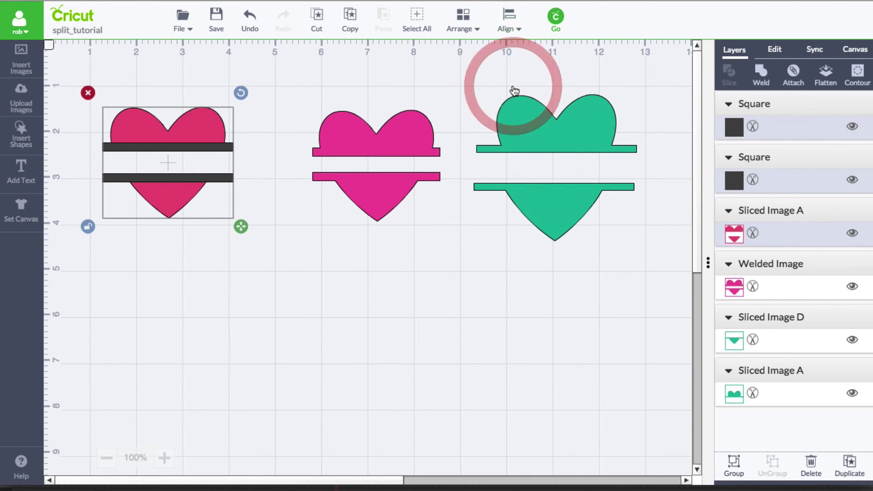
click(321, 296)
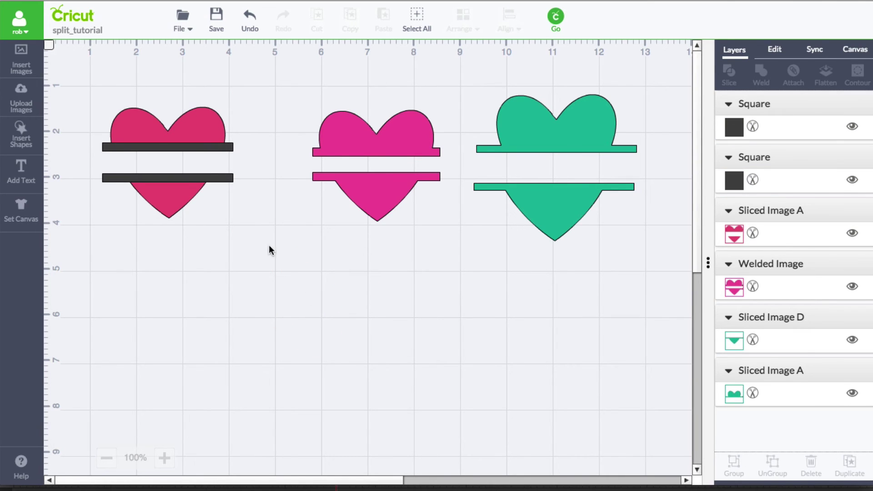
drag(290, 261, 85, 77)
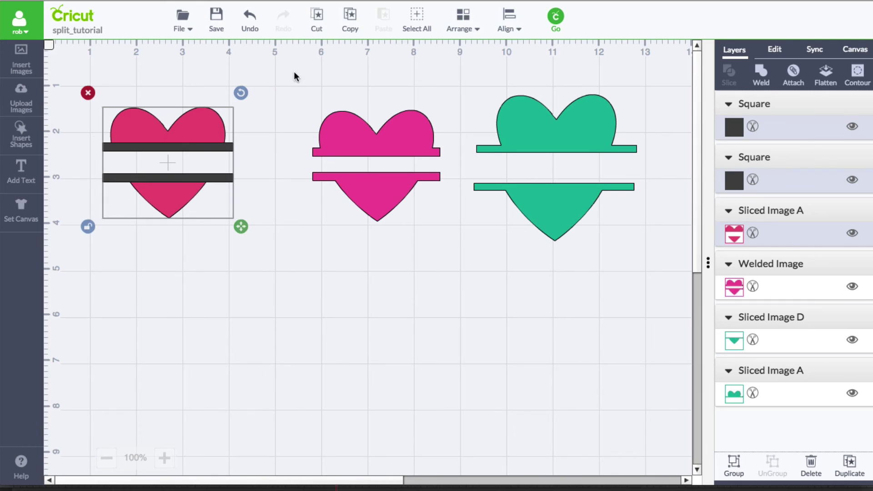
- Weld both bars to the left heart's halves and nudge the green heart's bottom piece down
click(760, 79)
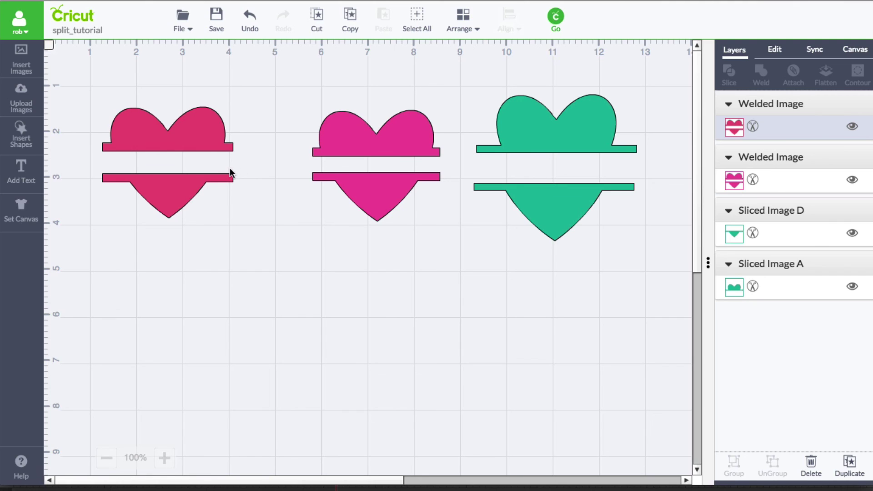
mouse_move(551, 193)
mouse_down()
mouse_move(553, 220)
mouse_move(556, 209)
mouse_up()
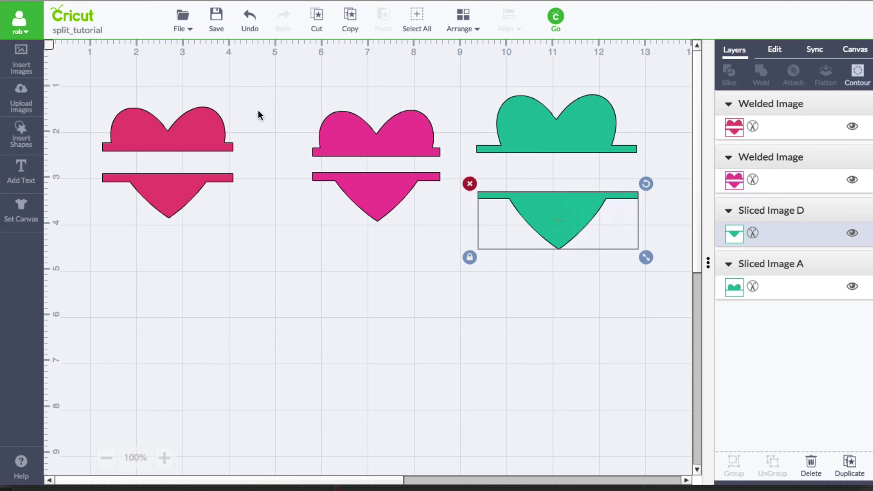